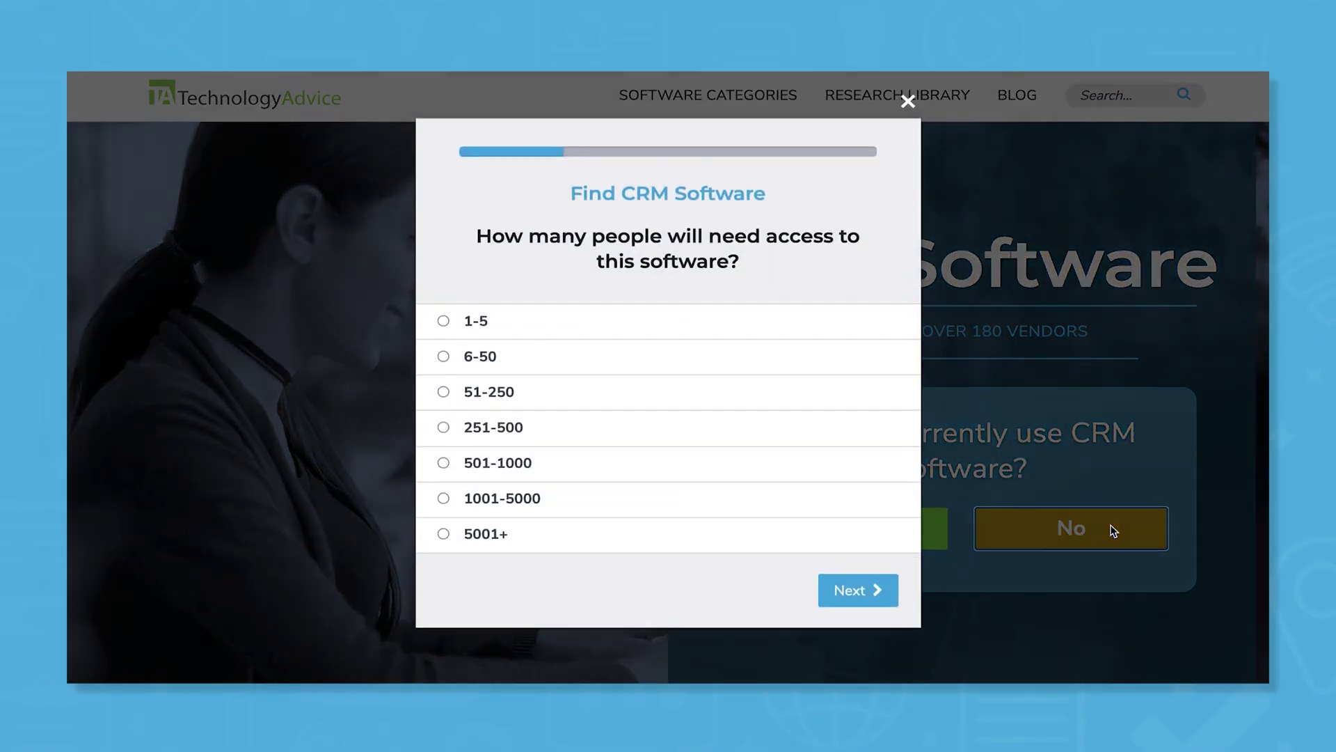
Answer the CRM finder quiz with team size 51-250 and industry Biotechnology
left_click(476, 397)
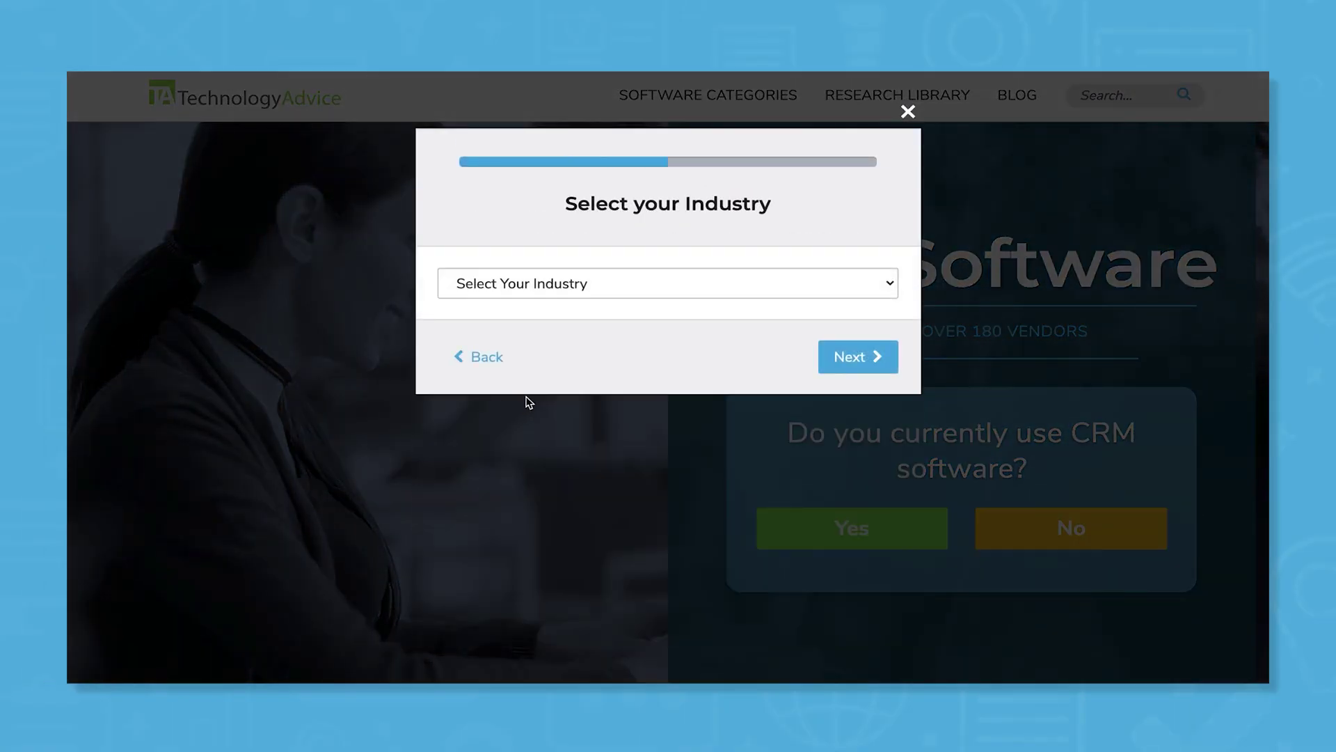
left_click(795, 285)
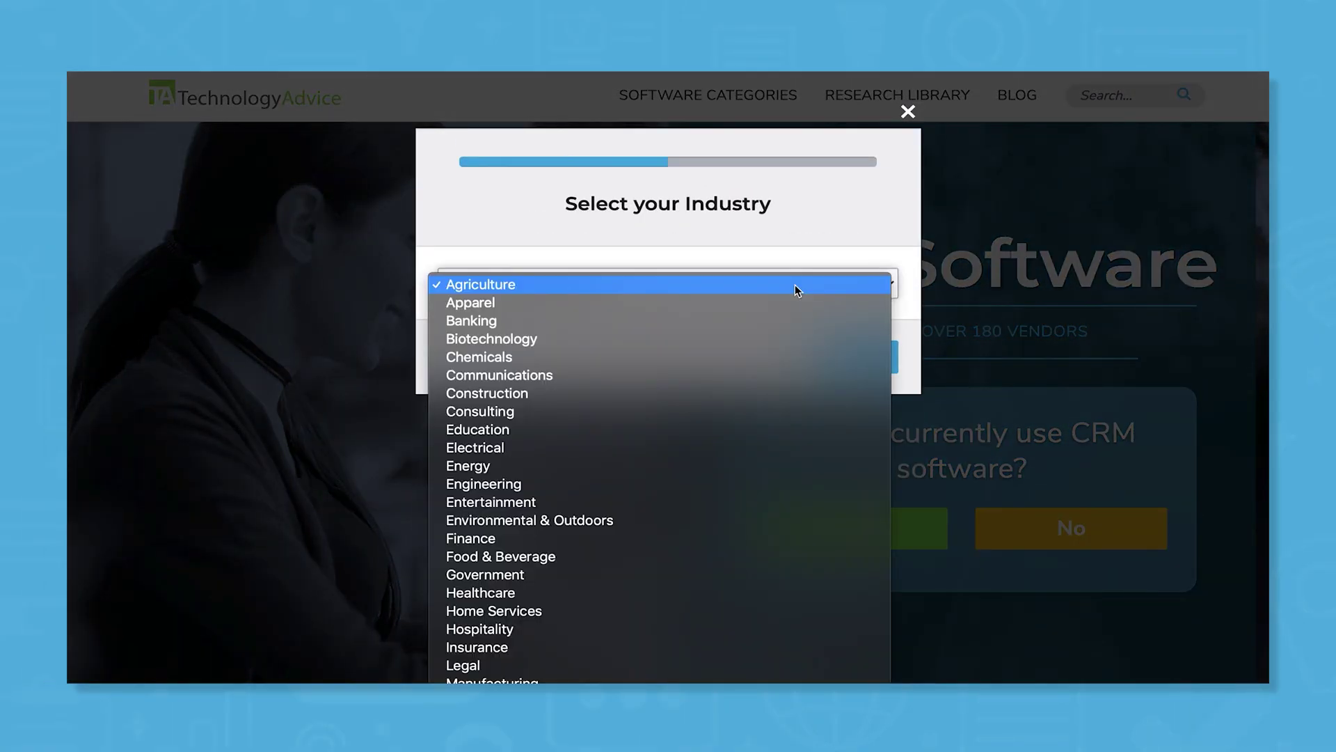
left_click(772, 341)
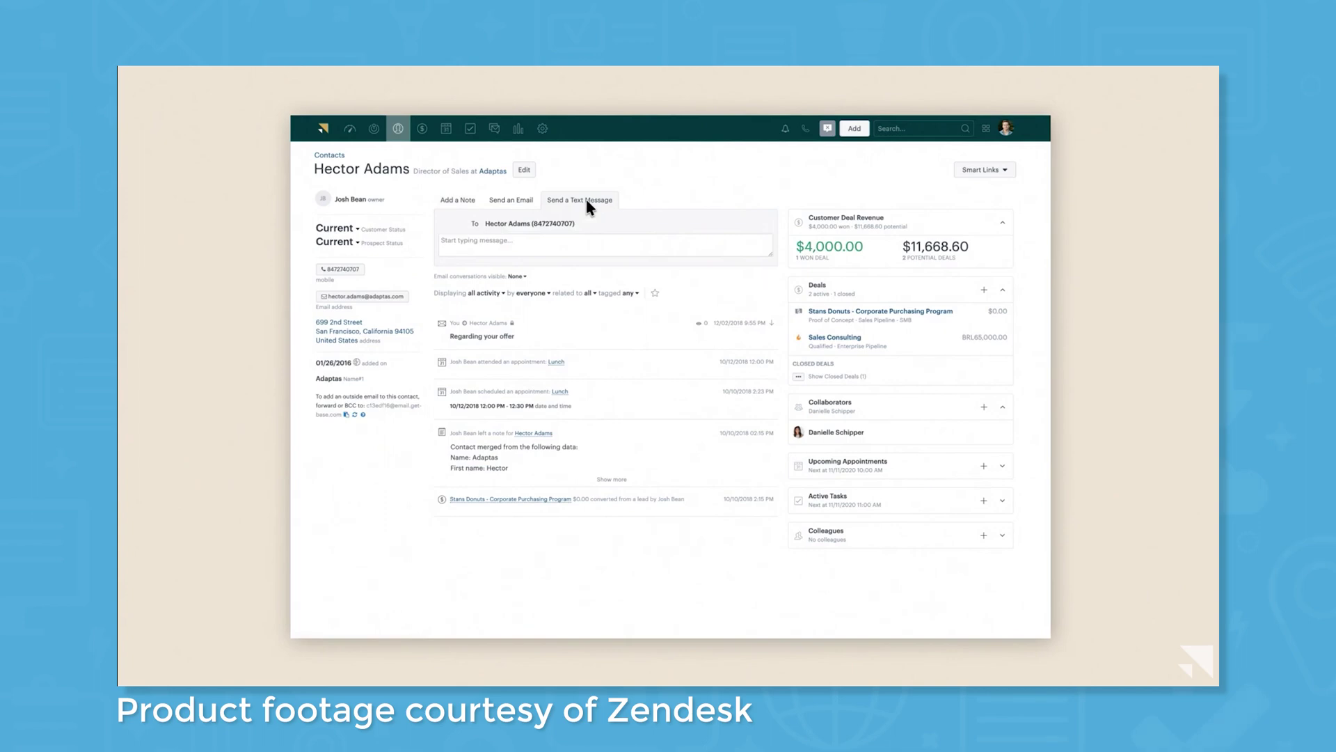
Call the contact's phone number, then save the call log with an Interested outcome
left_click(522, 202)
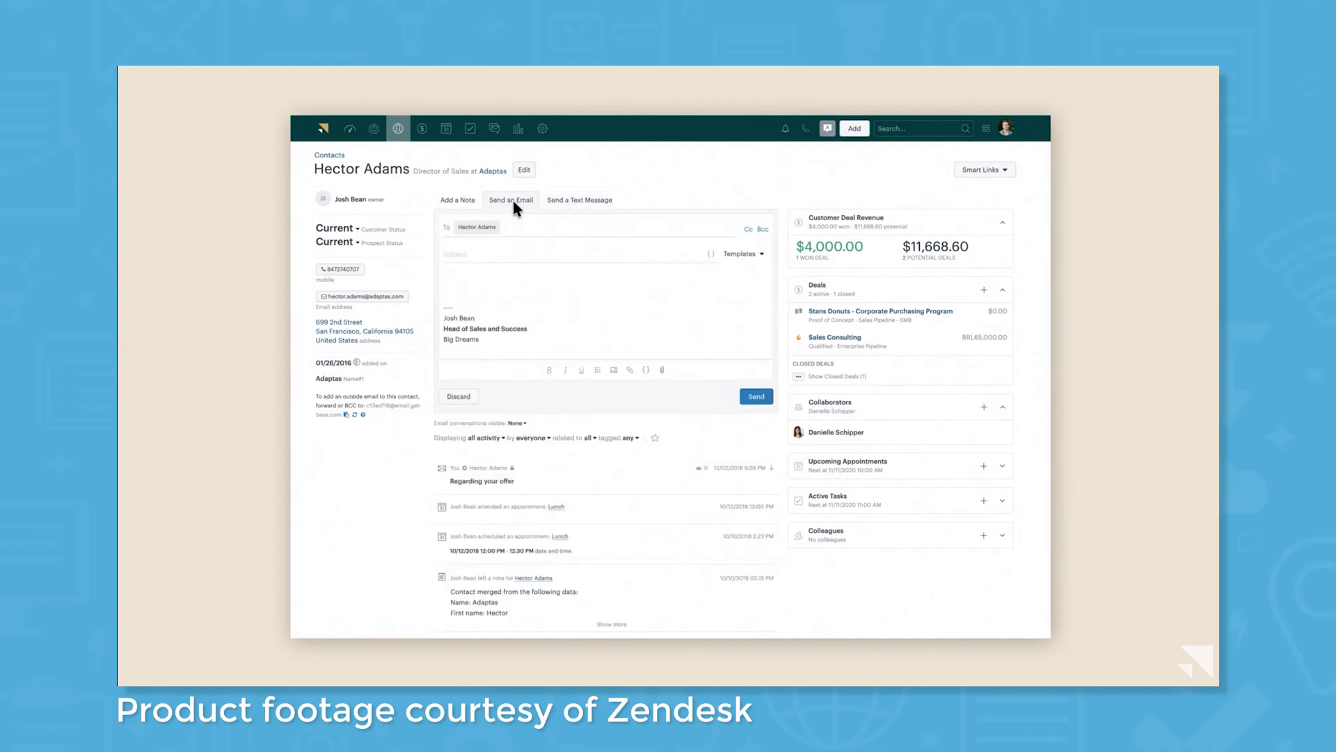
left_click(364, 268)
left_click(401, 280)
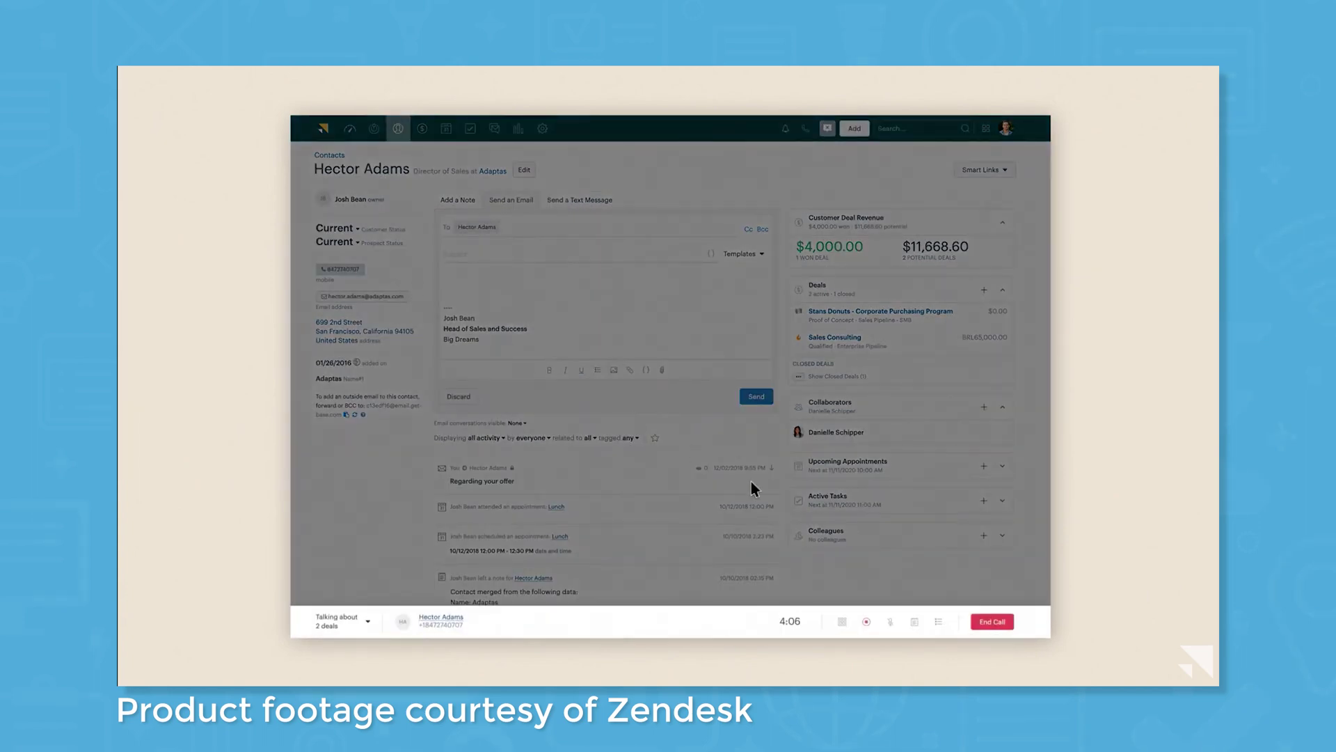
left_click(990, 622)
left_click(639, 318)
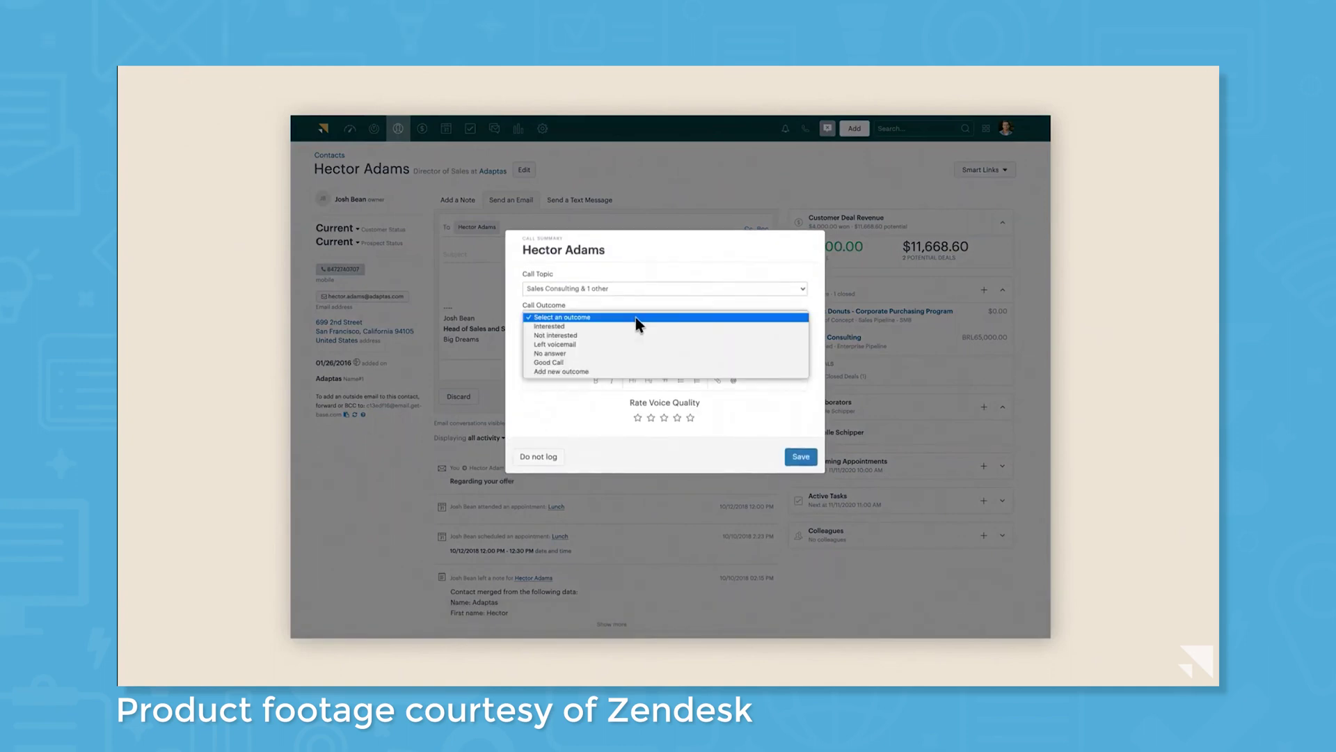
left_click(801, 455)
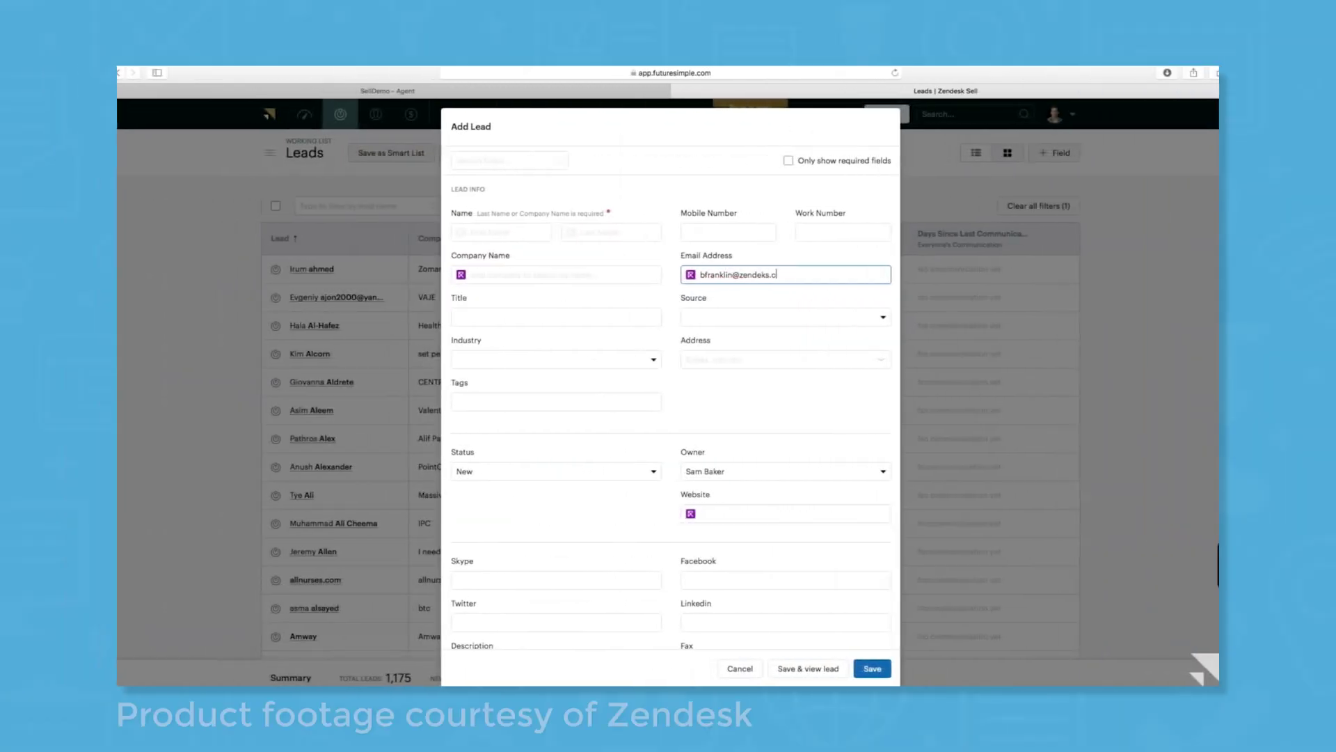
Correct the email domain, enrich the lead from Suggested People, and save it
key("BackSpace")
key("BackSpace")
key("BackSpace")
type("sk.com")
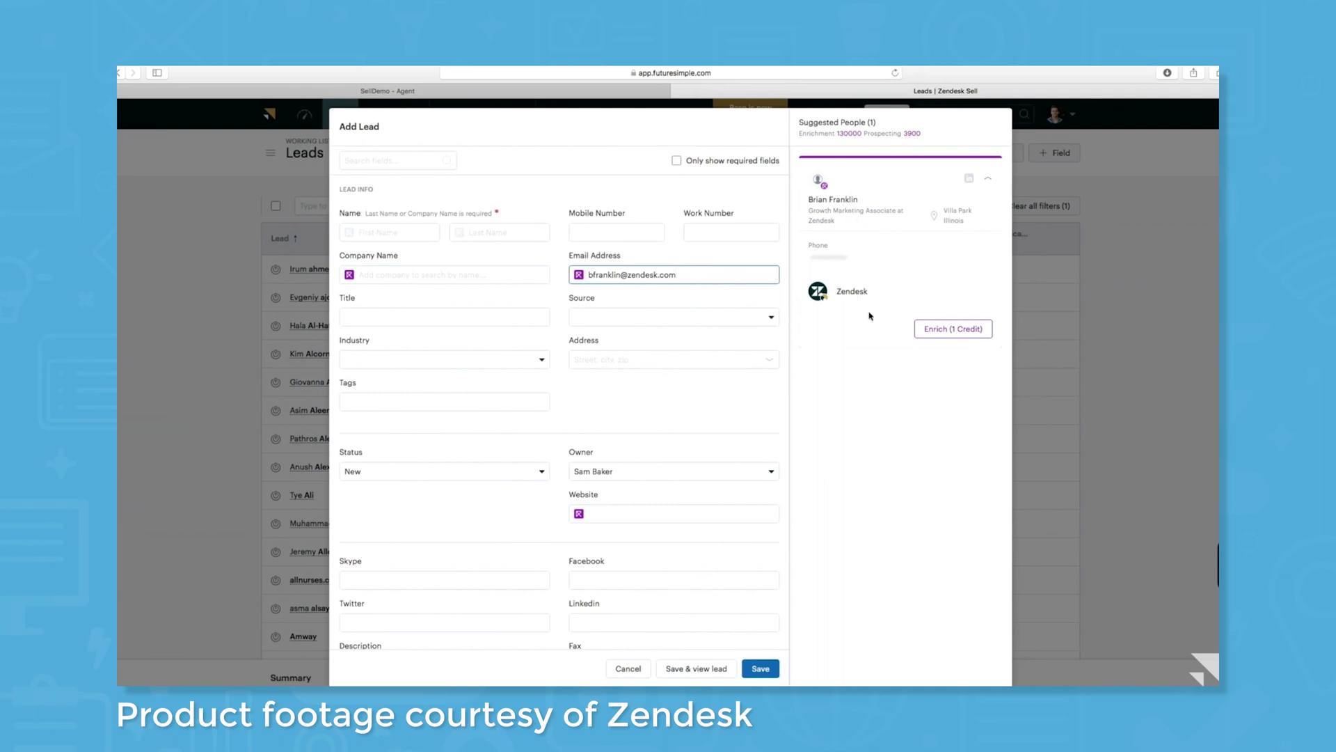
left_click(945, 331)
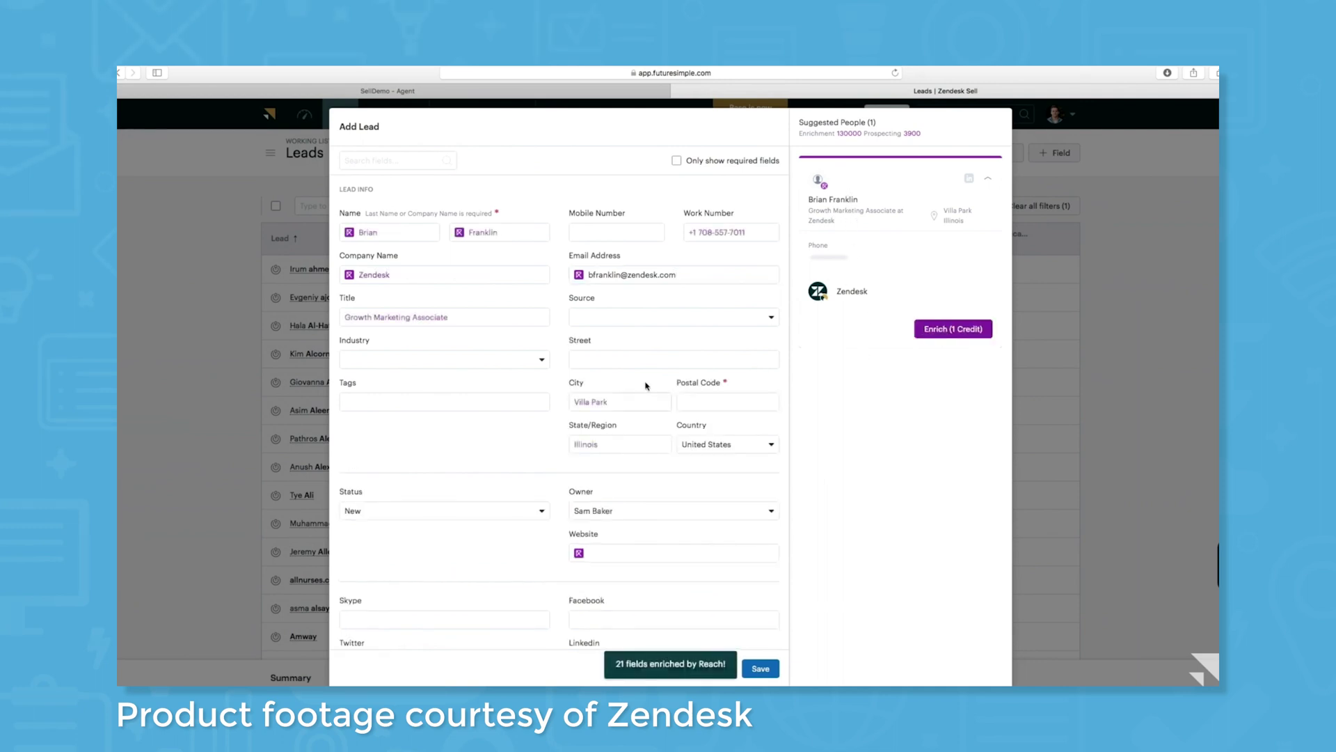
scroll(671, 471, "down", 1)
scroll(657, 358, "down", 4)
scroll(655, 358, "down", 2)
scroll(656, 357, "down", 3)
scroll(656, 357, "up", 5)
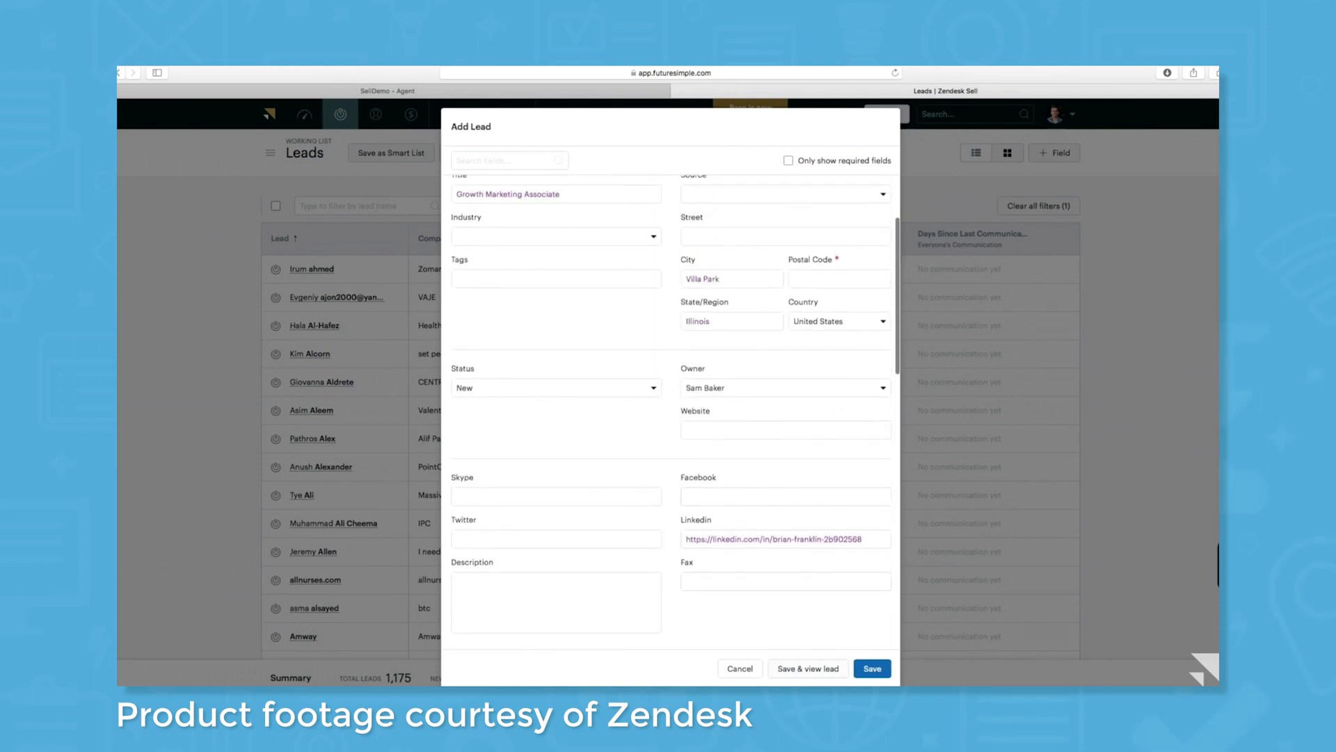
left_click(872, 668)
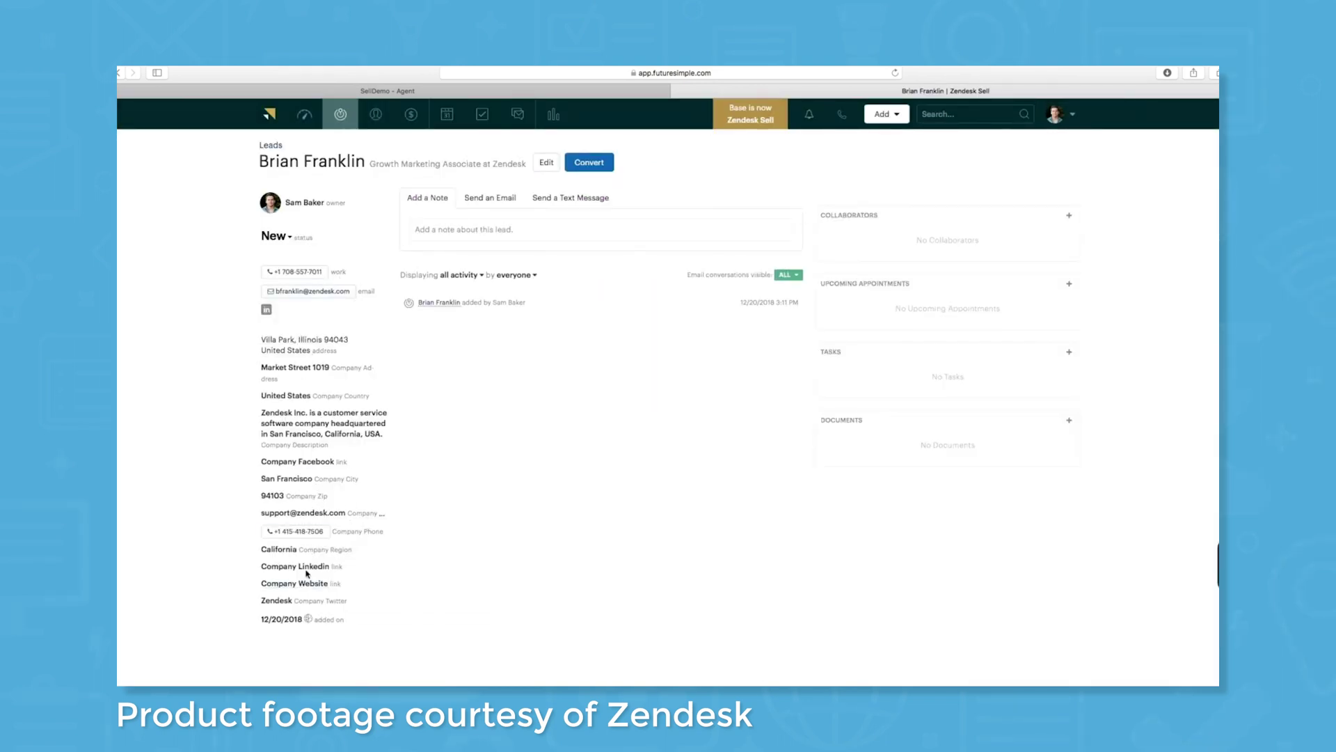
left_click(446, 245)
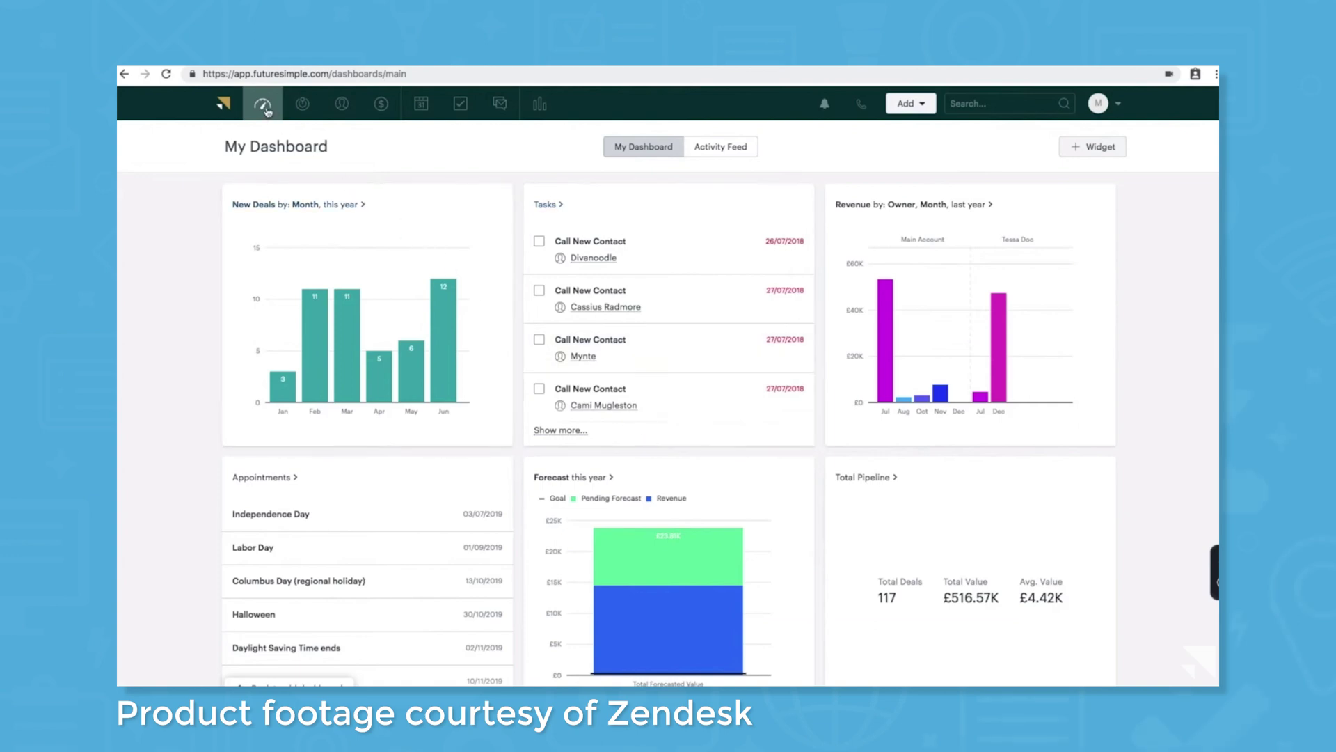
Open the New Deals report, check its second-grouping options, and return to the dashboard
left_click(264, 107)
left_click(497, 289)
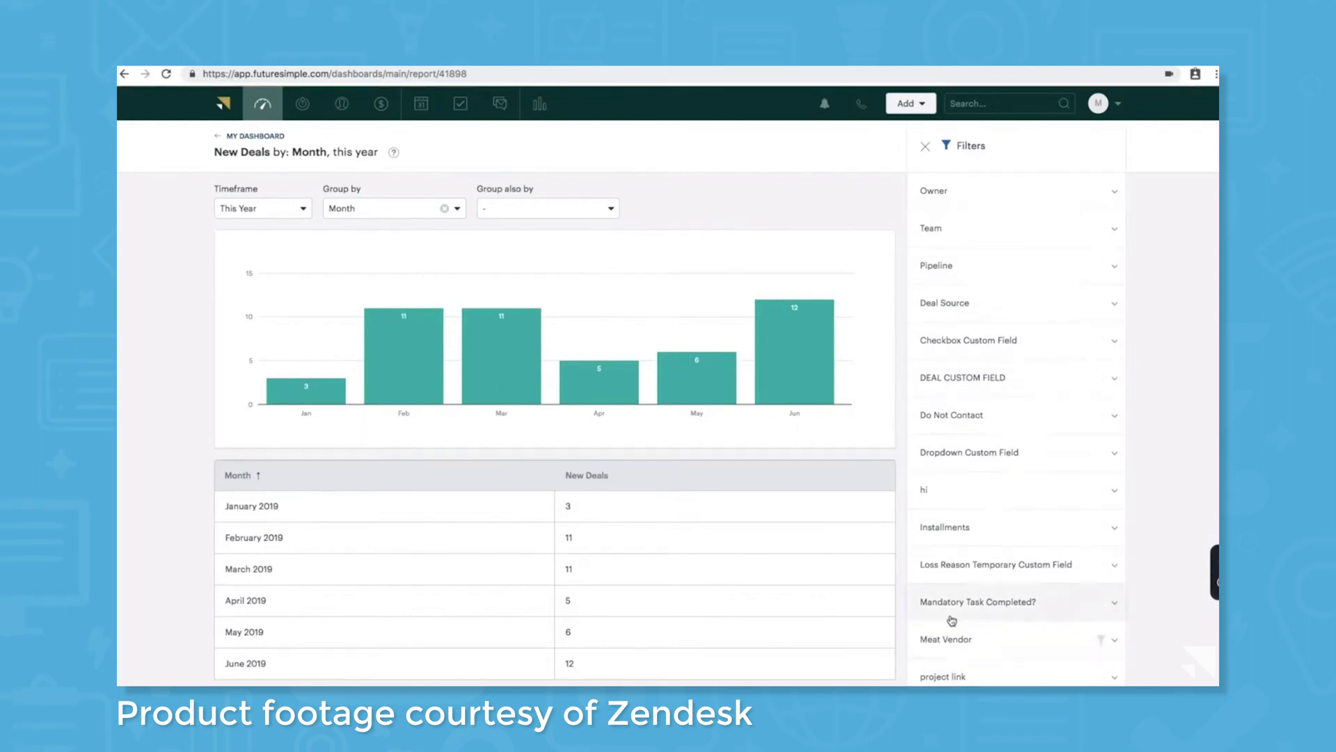
left_click(579, 215)
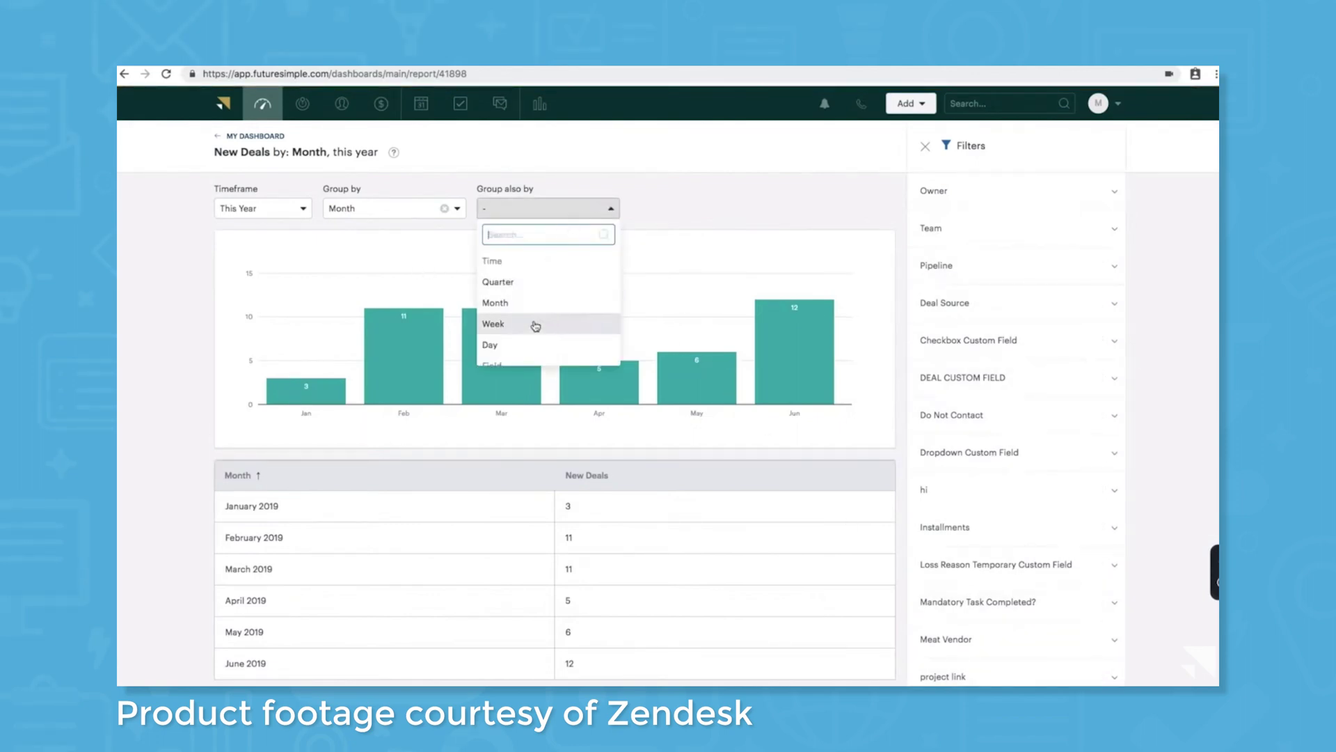
left_click(268, 138)
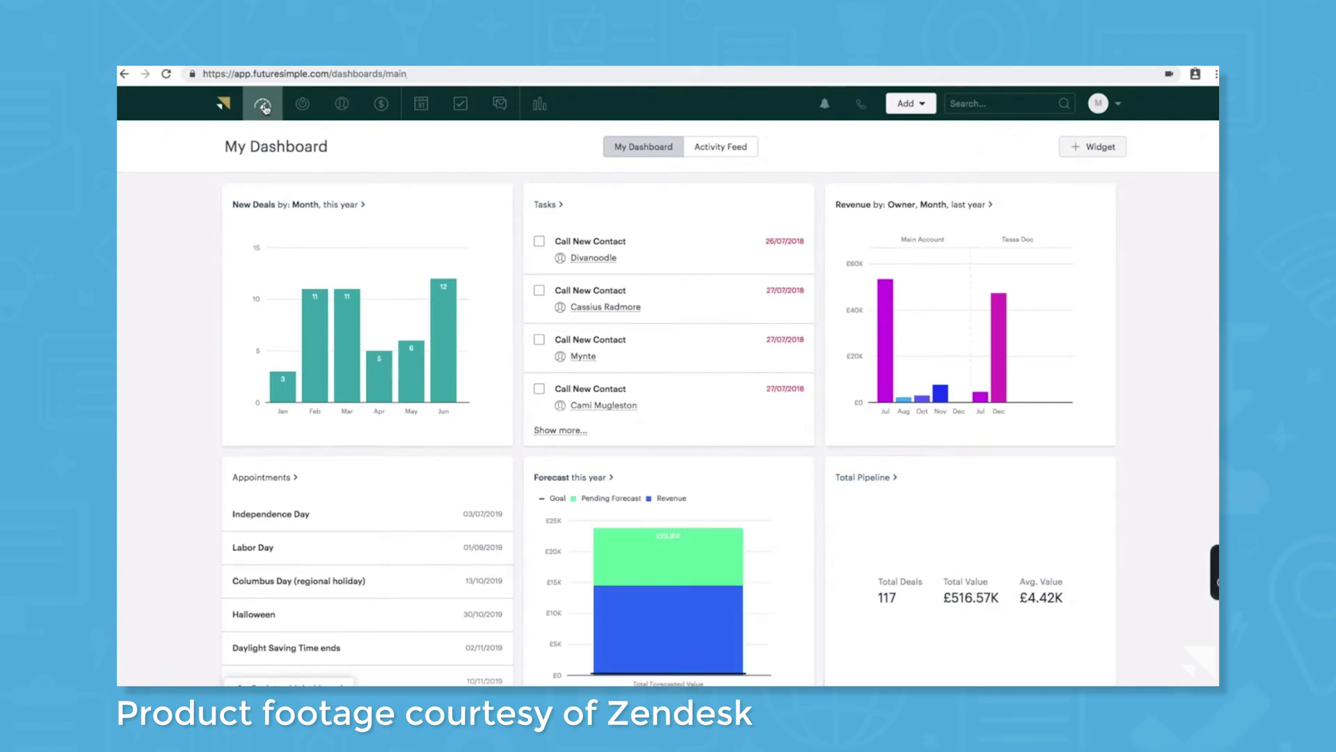
left_click(1094, 146)
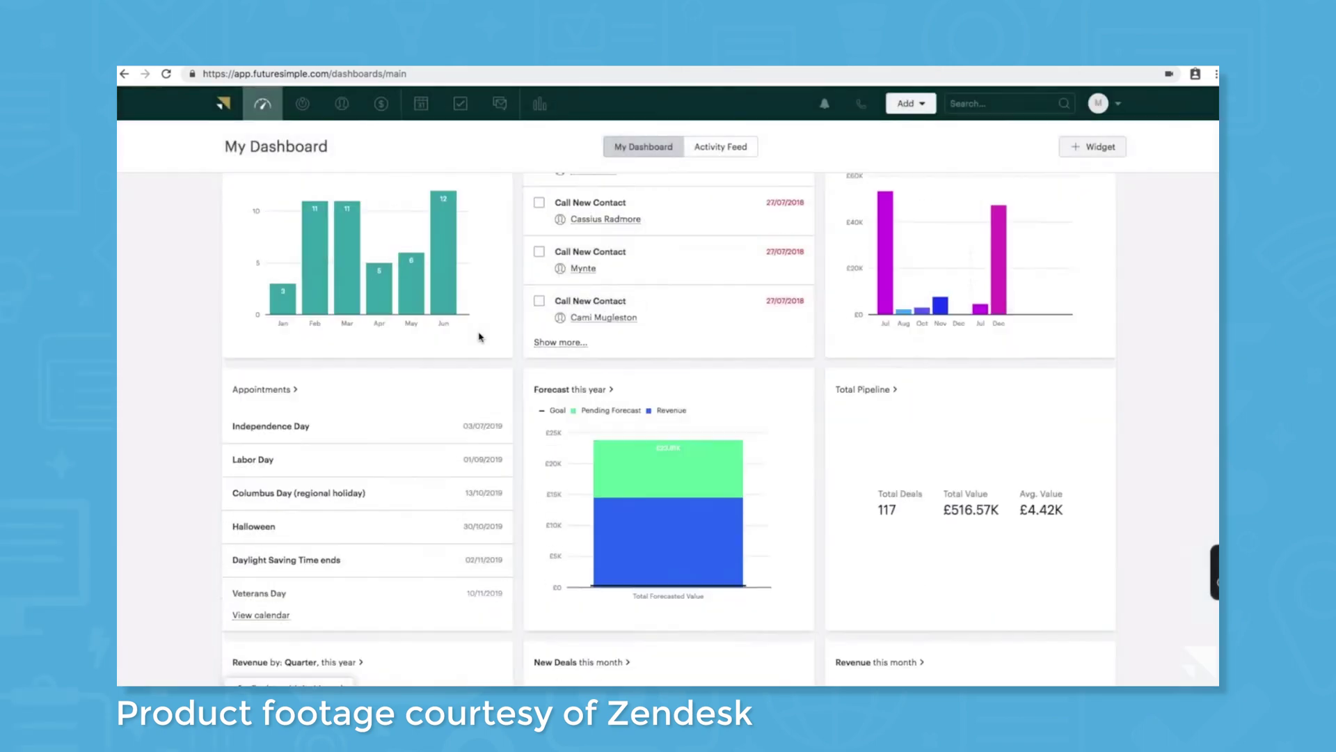
scroll(479, 336, "down", 5)
left_click_drag(877, 459, 884, 254)
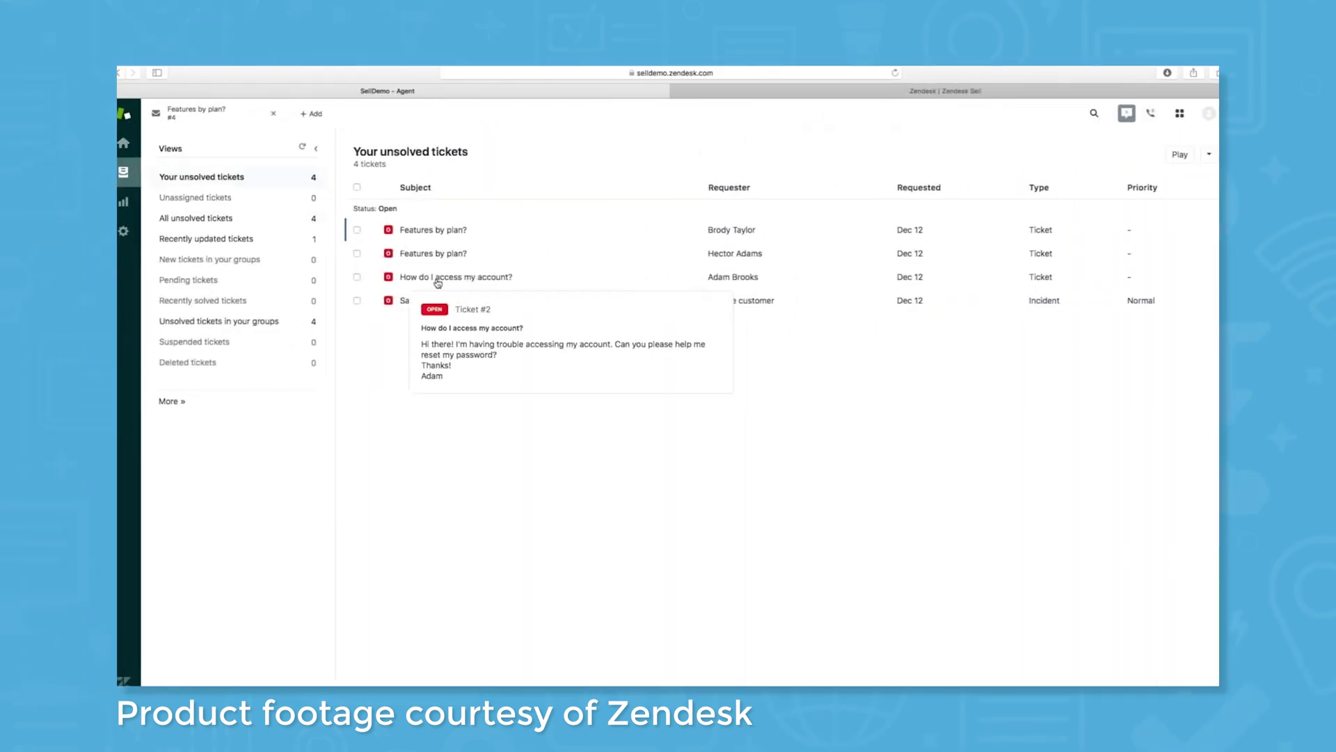
left_click(472, 278)
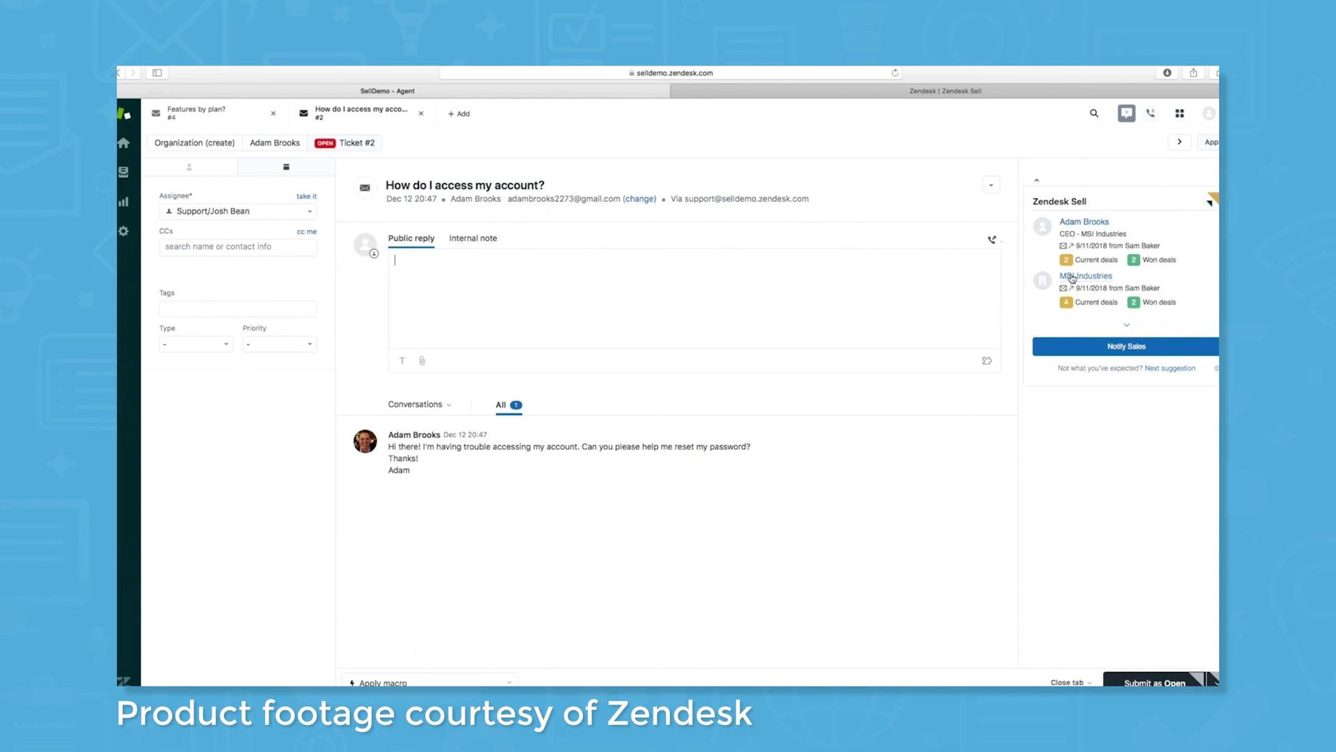
left_click(1082, 222)
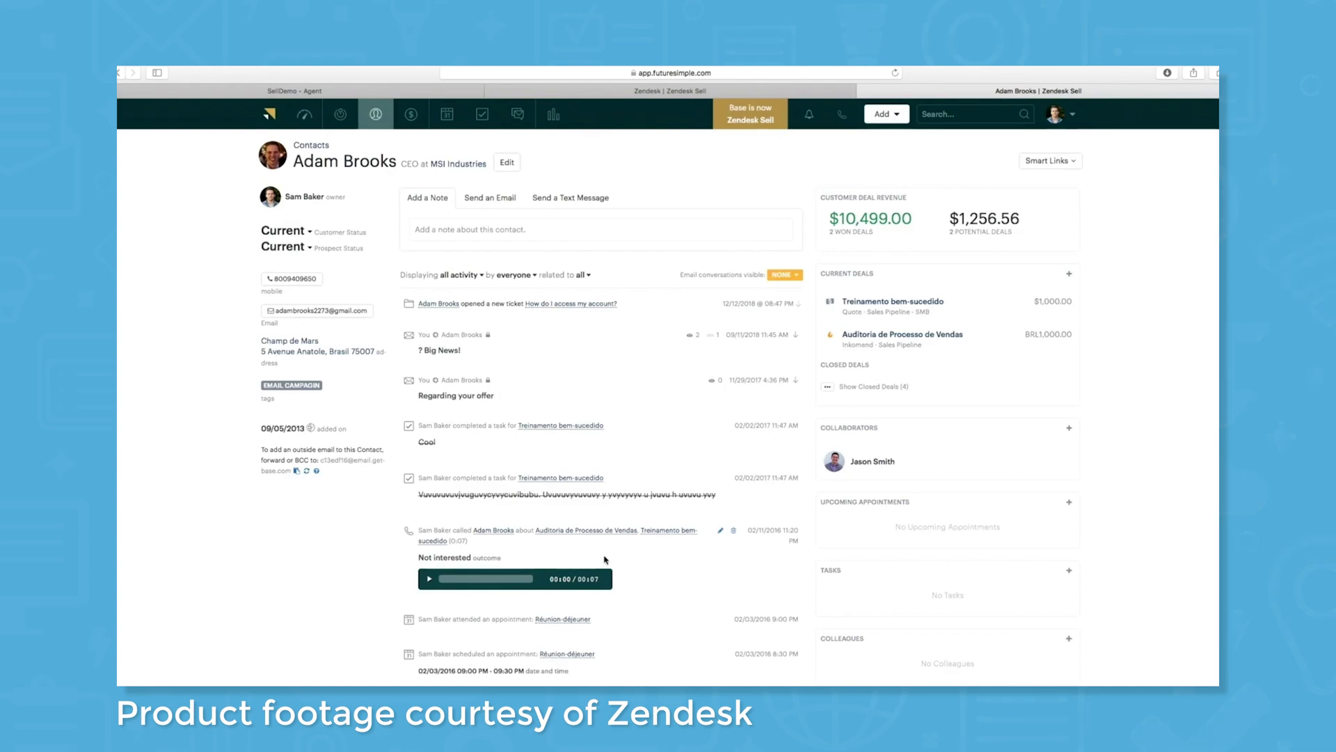
scroll(603, 560, "down", 2)
scroll(629, 543, "down", 3)
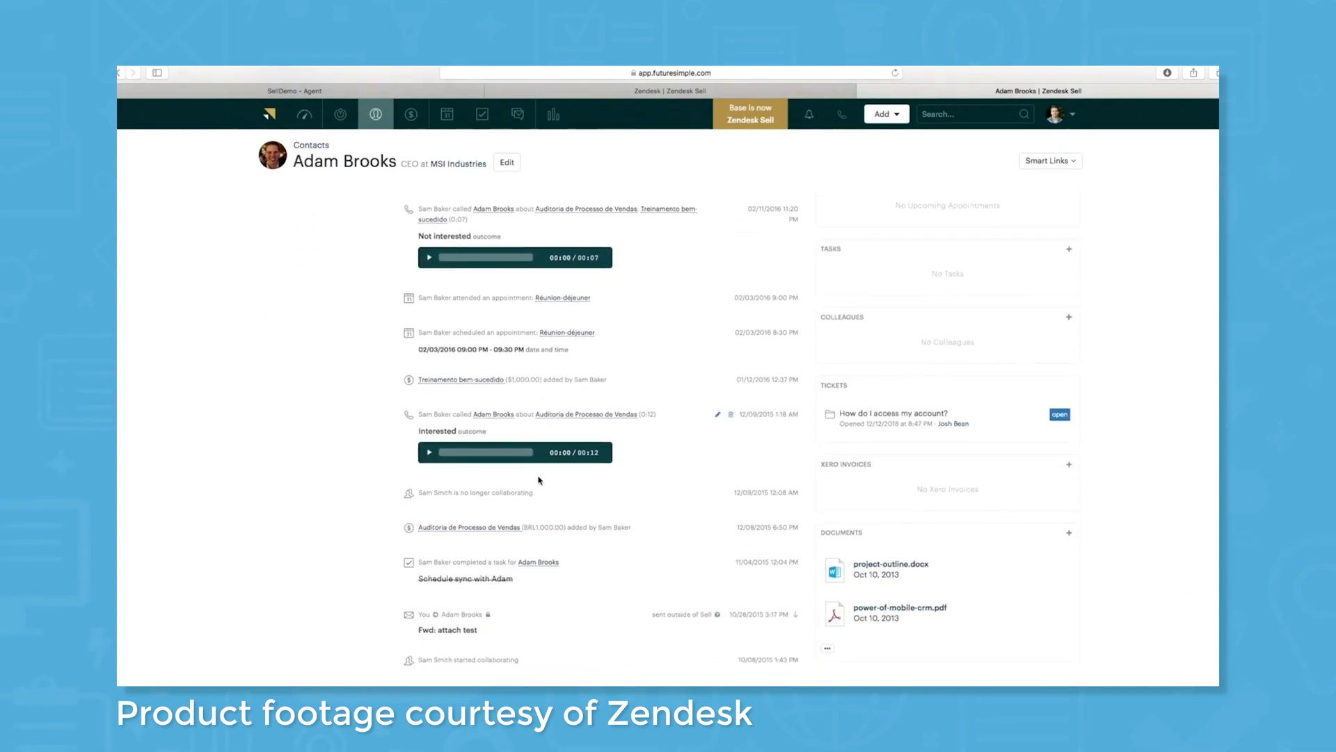
left_click(983, 428)
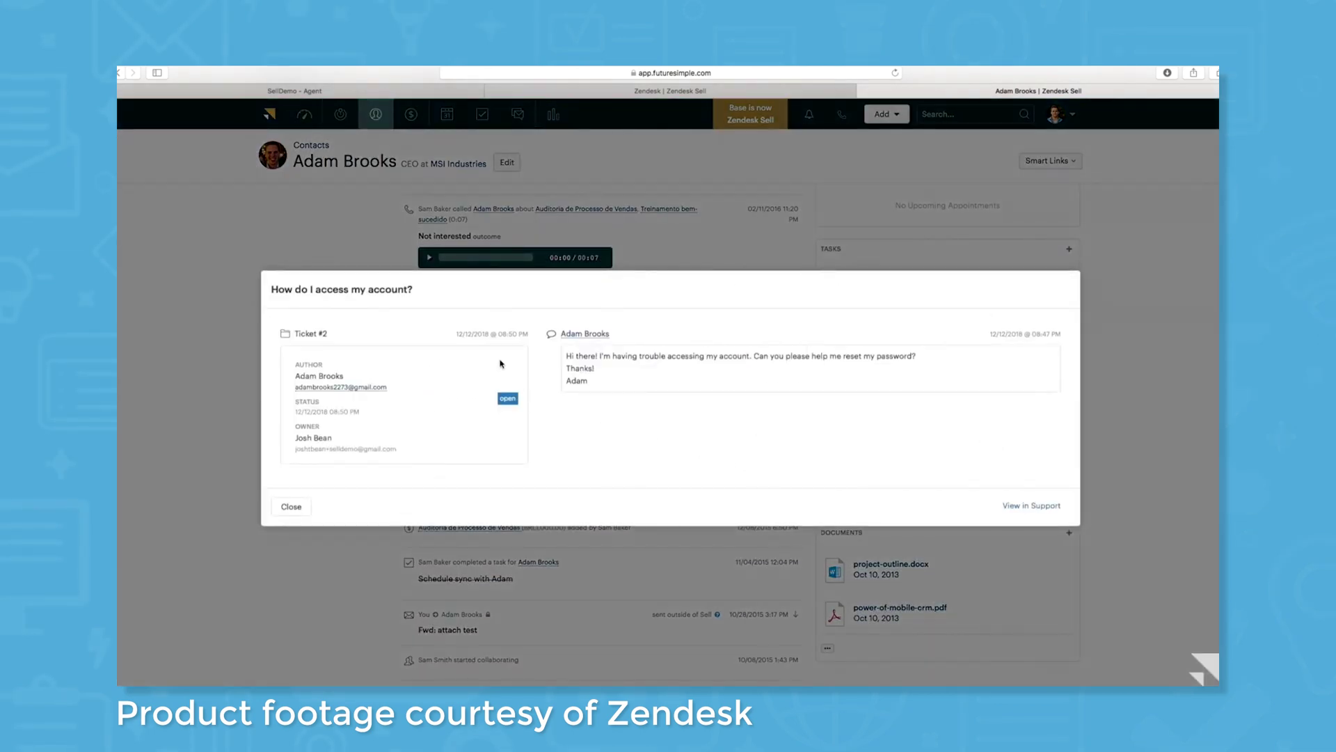
left_click(292, 507)
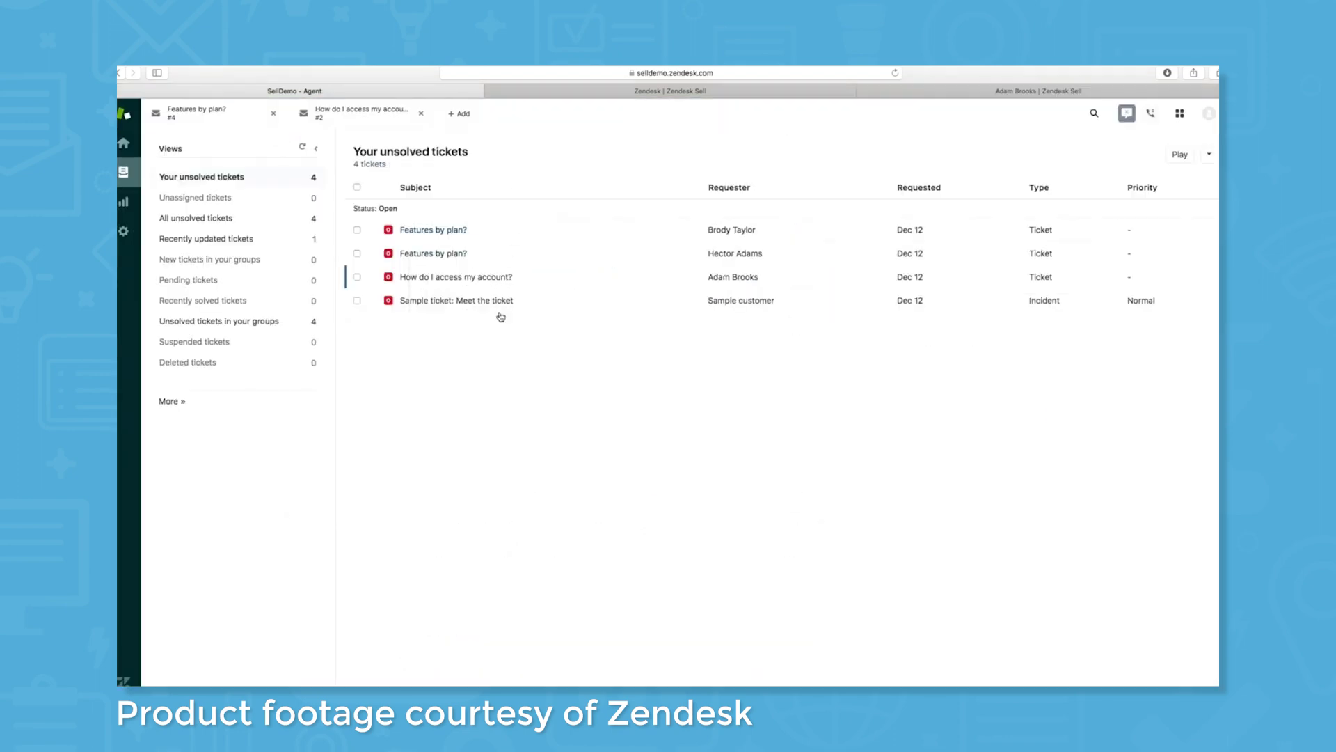